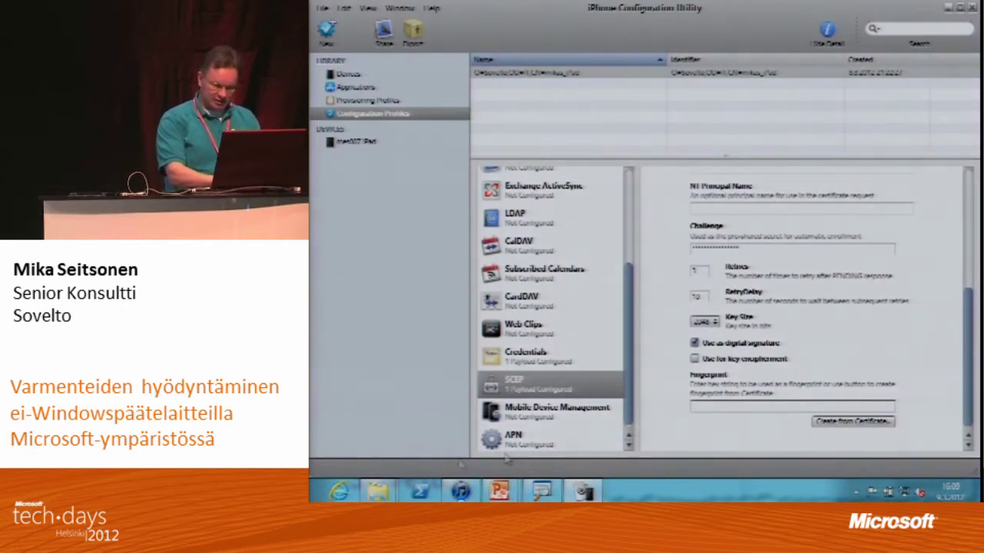
- Open Internet Explorer and go to the suggested download.sovelto.fi certsrv/mscep_admin address
left_click(338, 492)
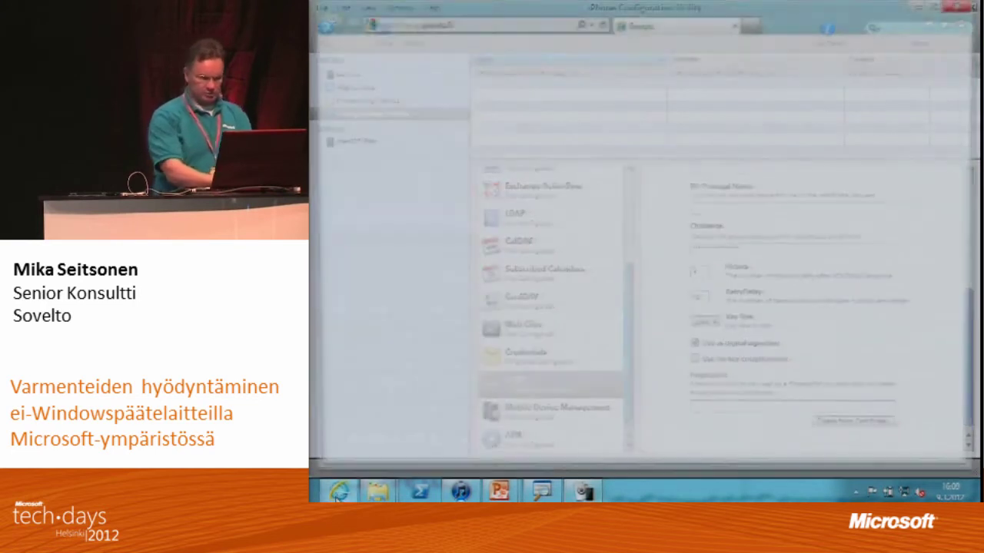
left_click(478, 24)
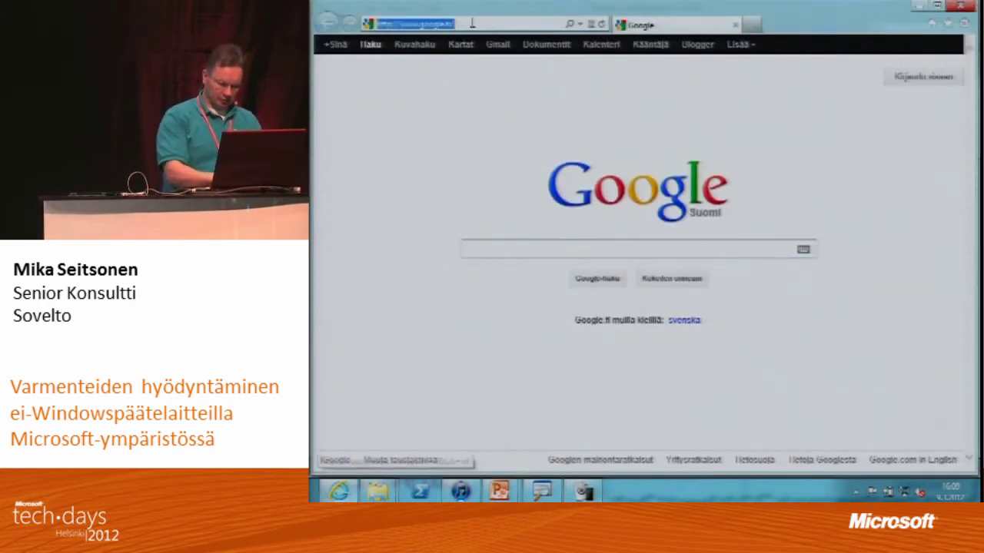
type("do")
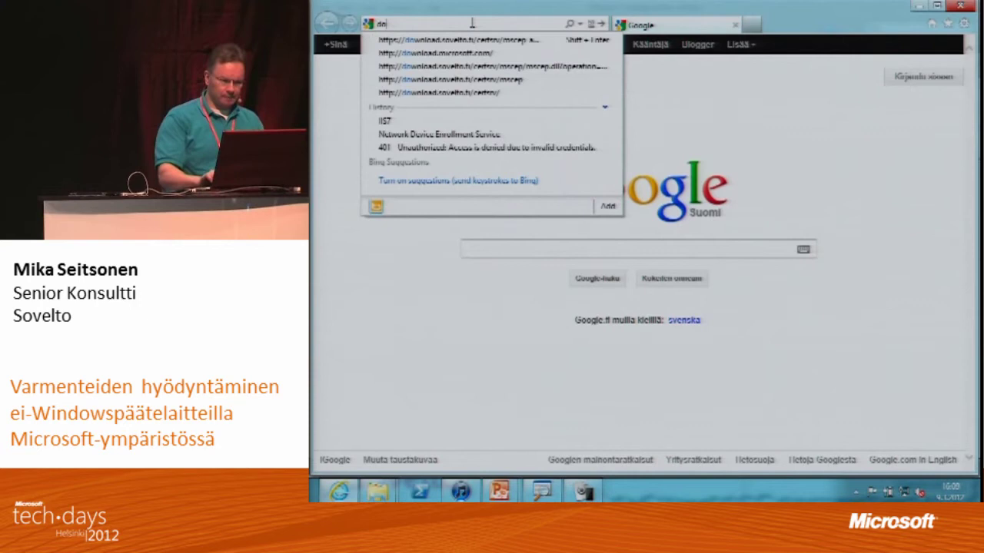
key("Down")
key("Return")
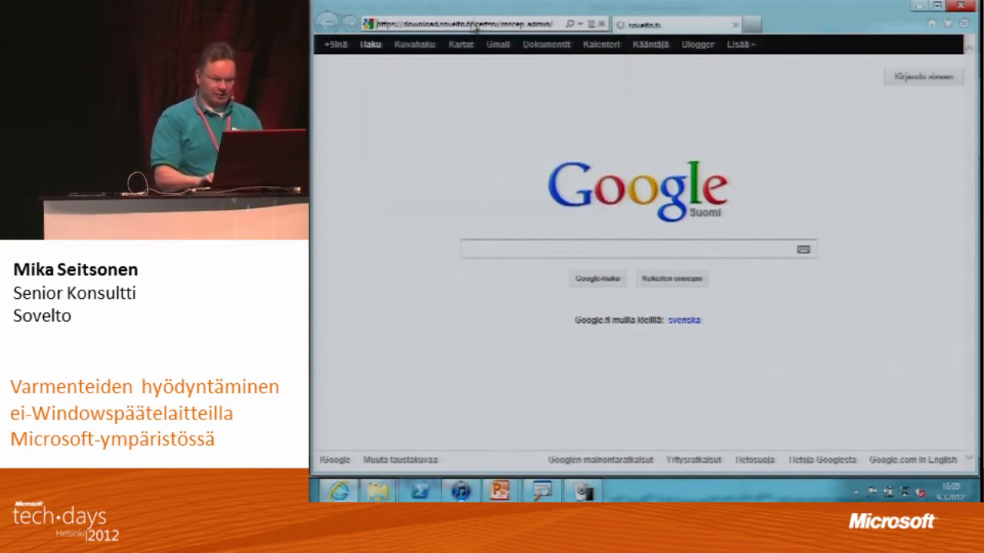
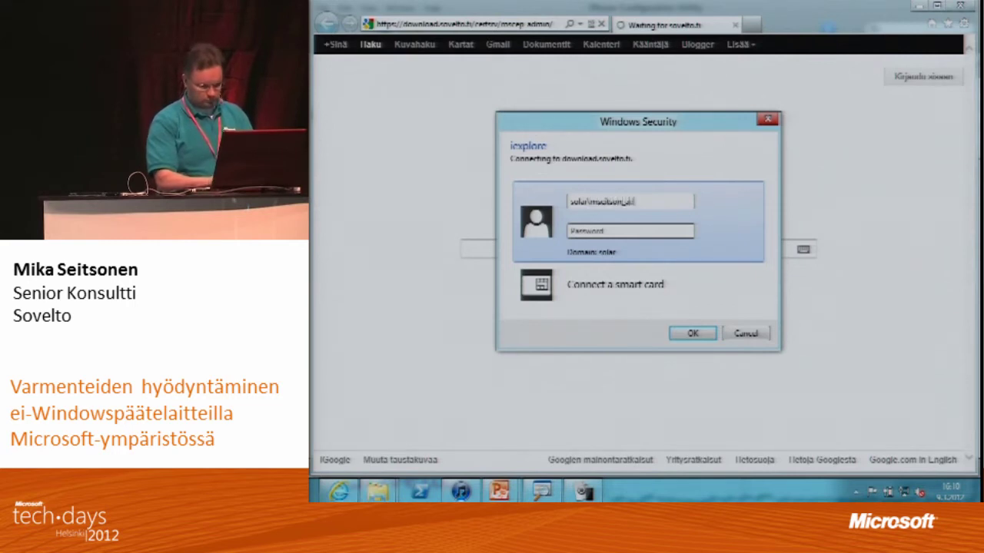
- Enter the admin account user name and password in the Windows Security prompt
key("Tab")
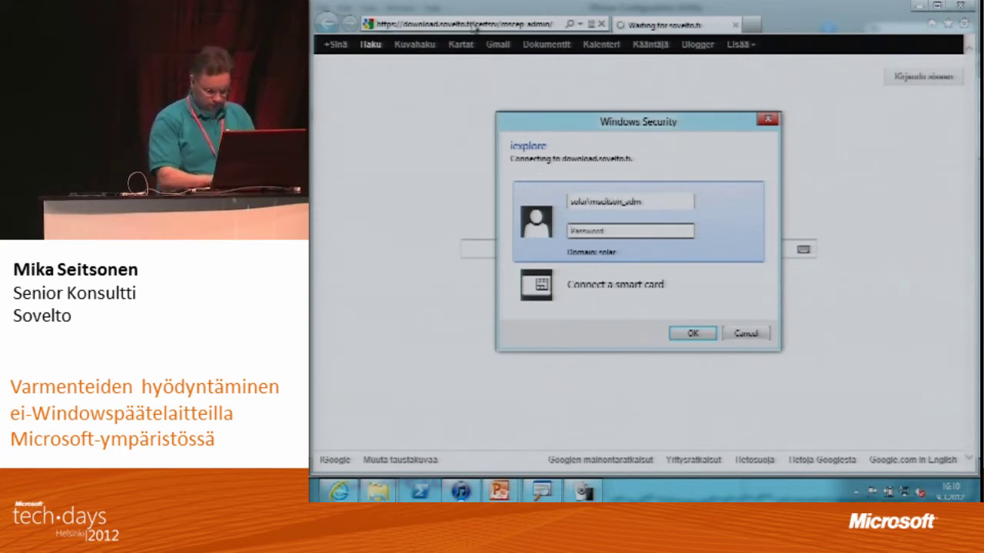
type("********")
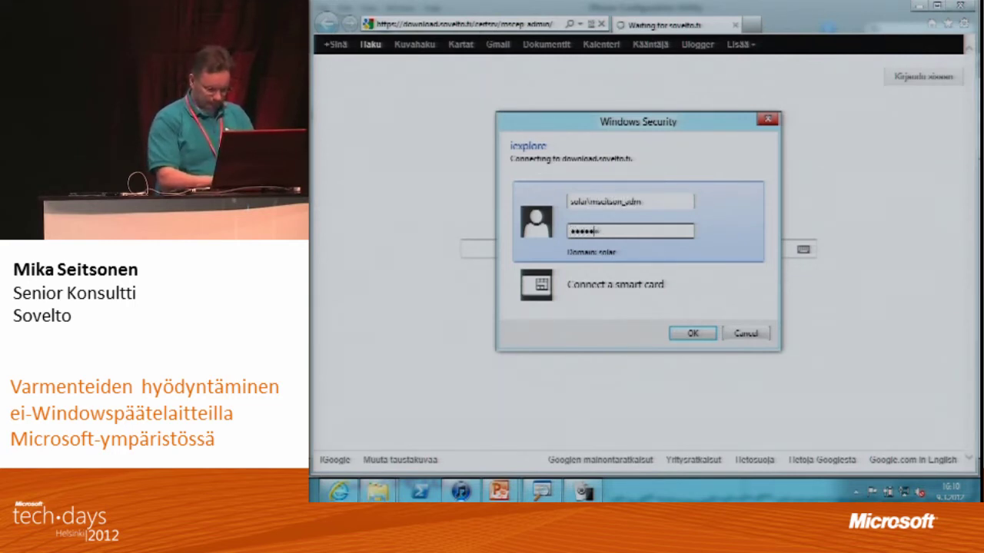
type("********")
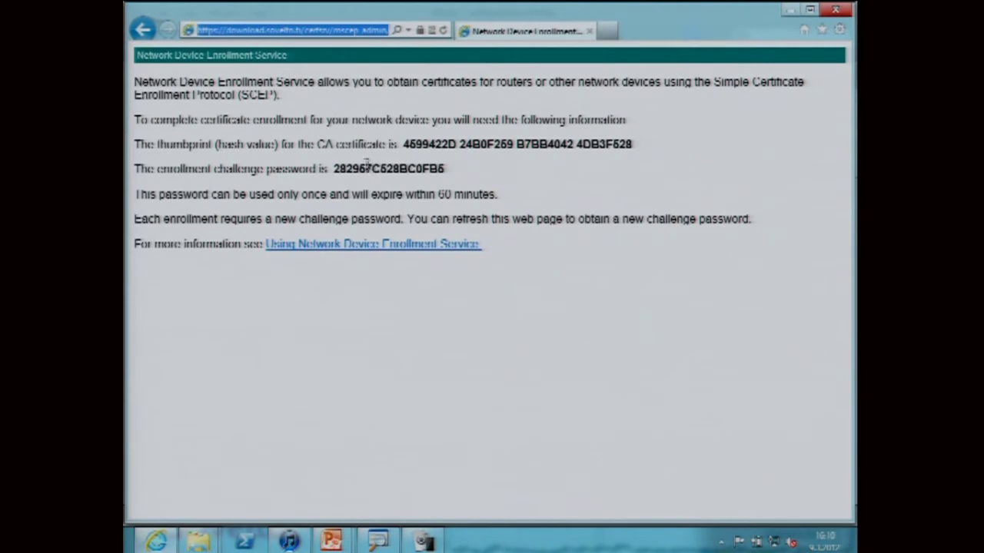
- Copy the enrollment challenge password into a new Notepad document and select it
left_click(365, 165)
double_click(366, 165)
key("ctrl+c")
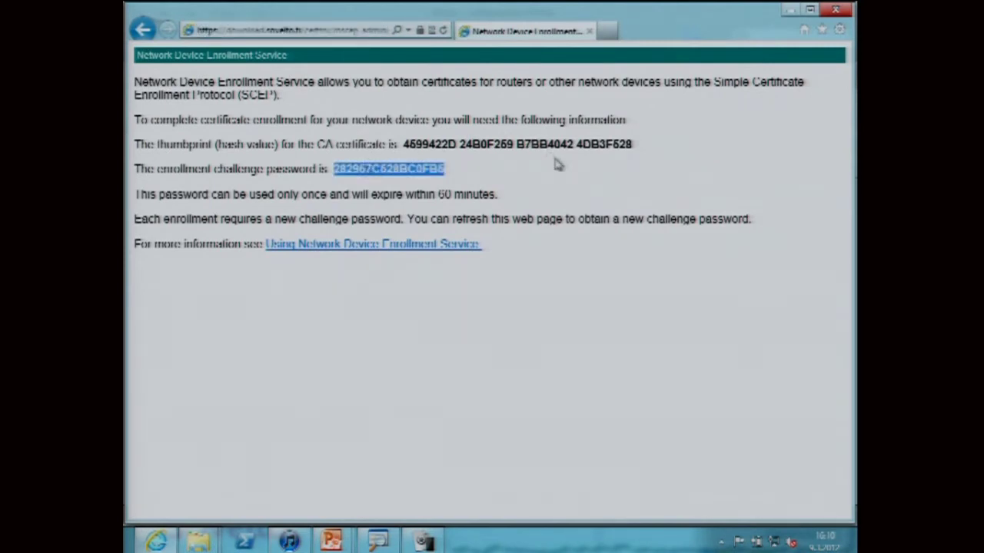
key("super+r")
type("notepad")
key("Return")
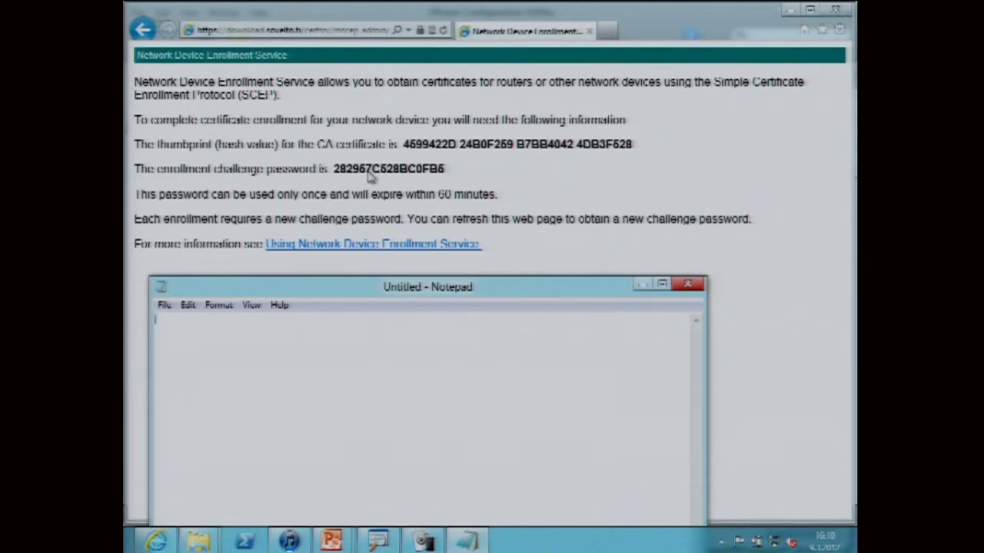
key("ctrl+v")
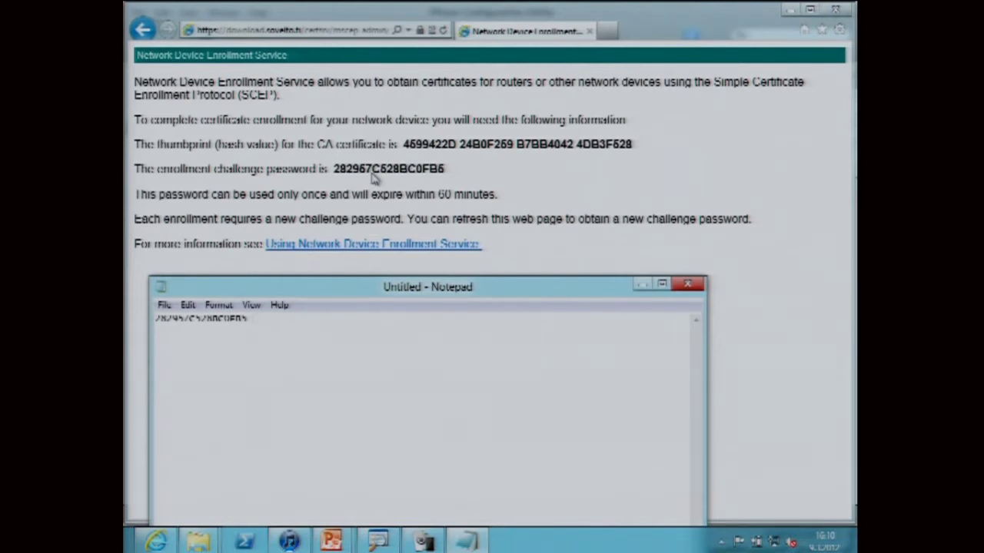
key("ctrl+a")
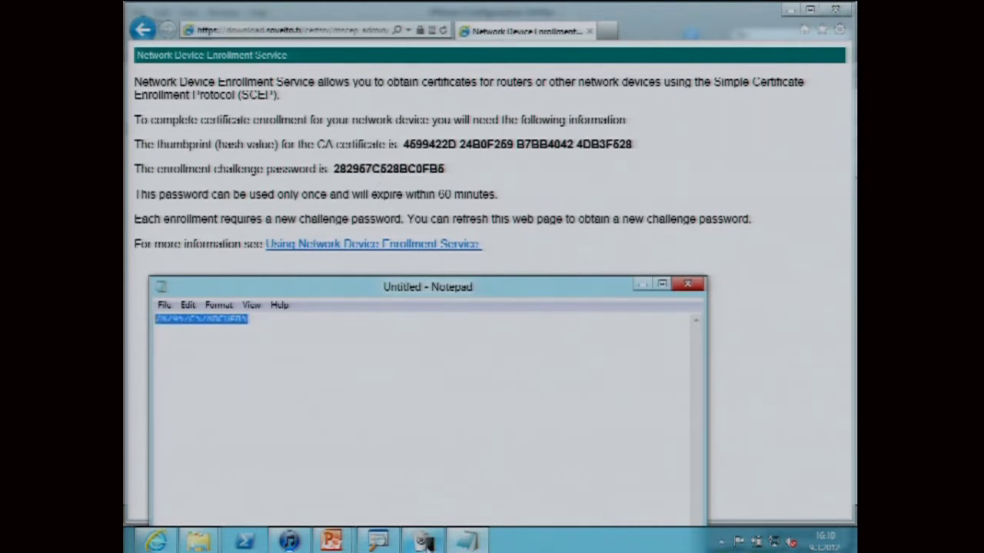
left_click(425, 543)
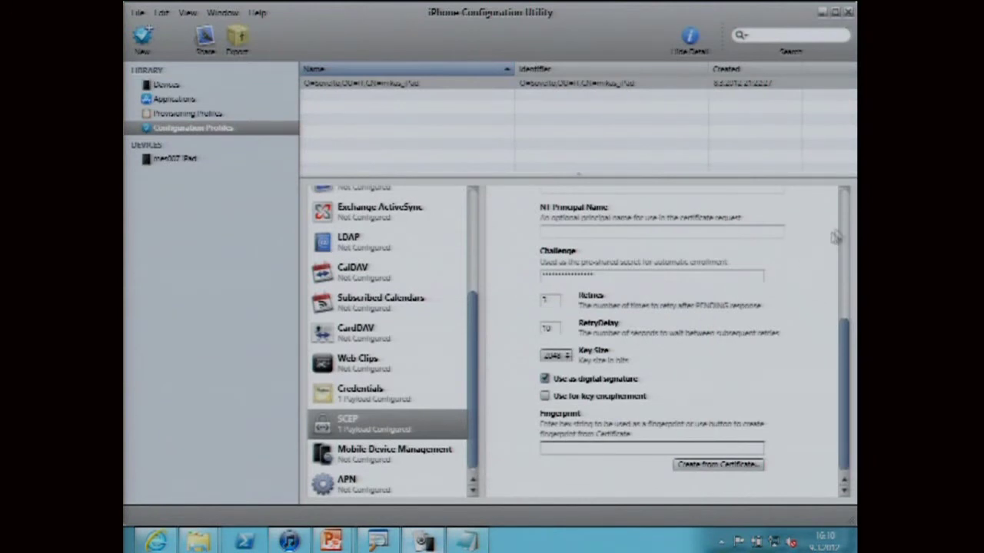
- Paste the new challenge password over the old value in the SCEP Challenge field
scroll(841, 230, "up", 3)
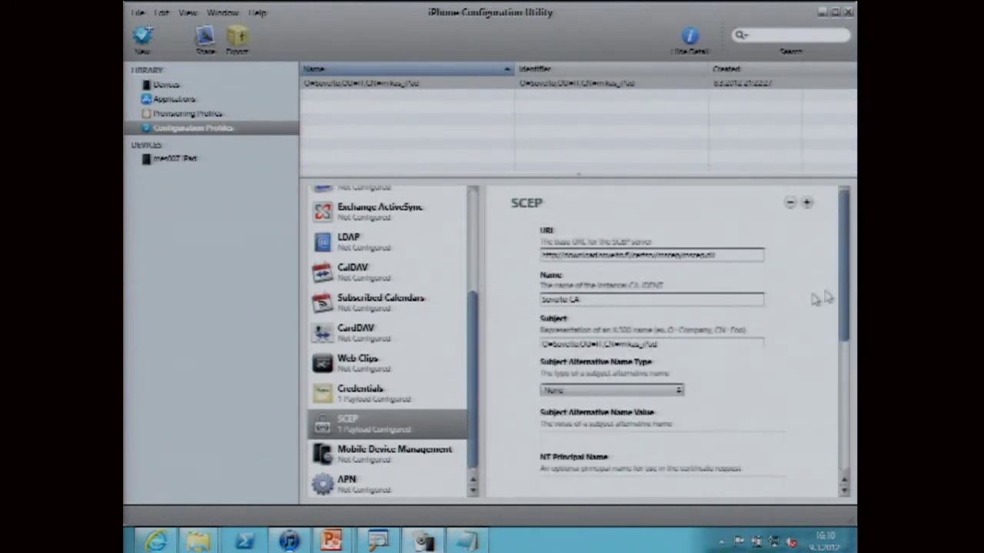
scroll(815, 299, "down", 4)
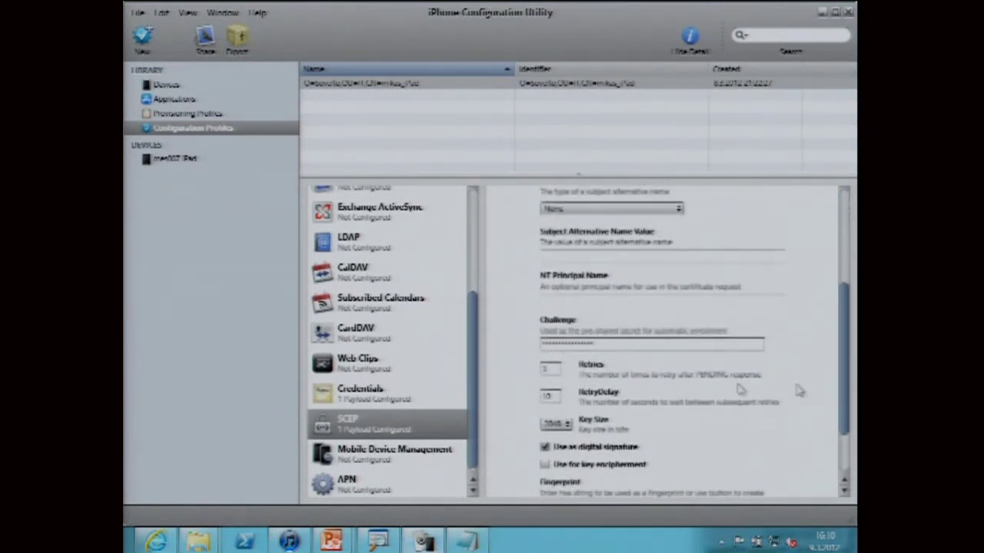
left_click_drag(604, 345, 508, 355)
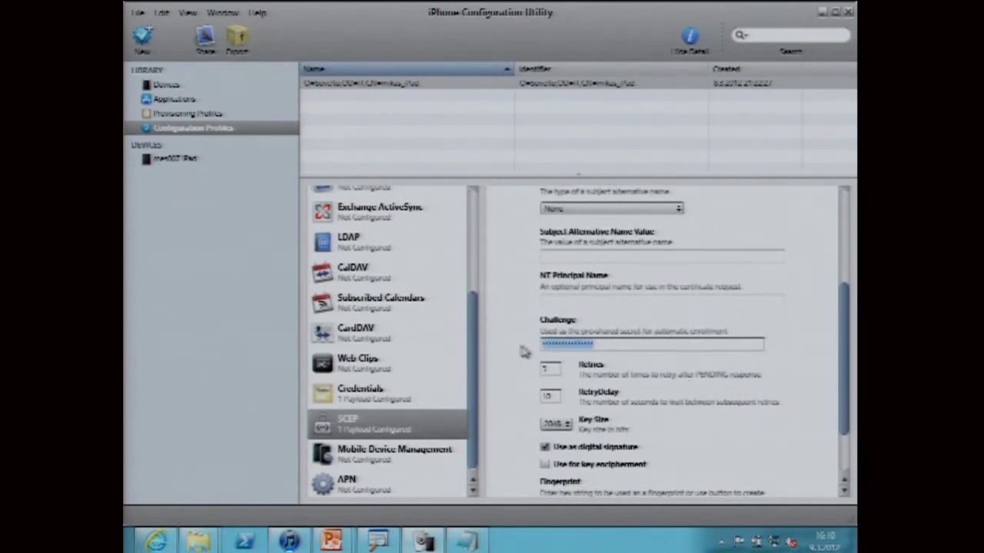
key("ctrl+v")
- Remove the Sovelto Mobile Apple Device profile from the iPad and install the remaining new profile
left_click(187, 161)
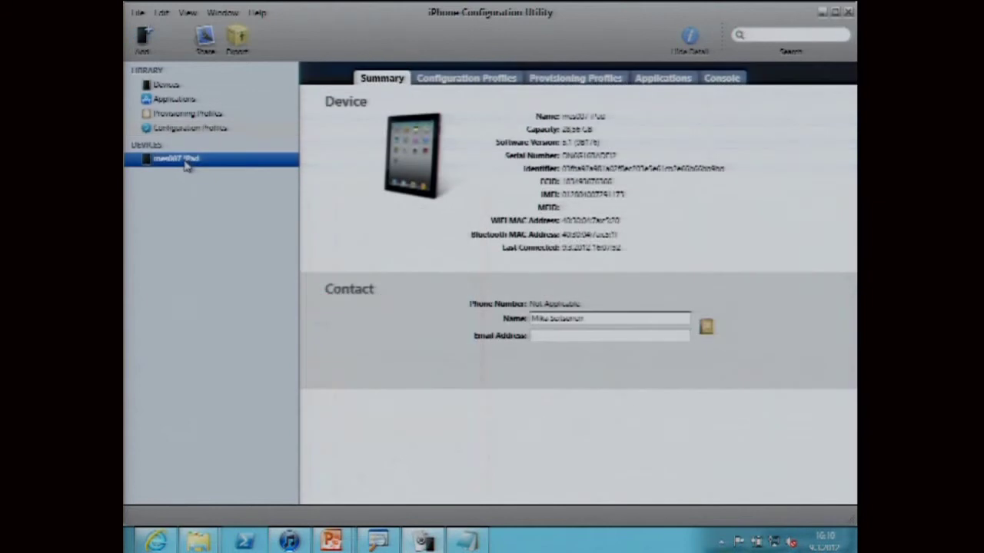
left_click(492, 84)
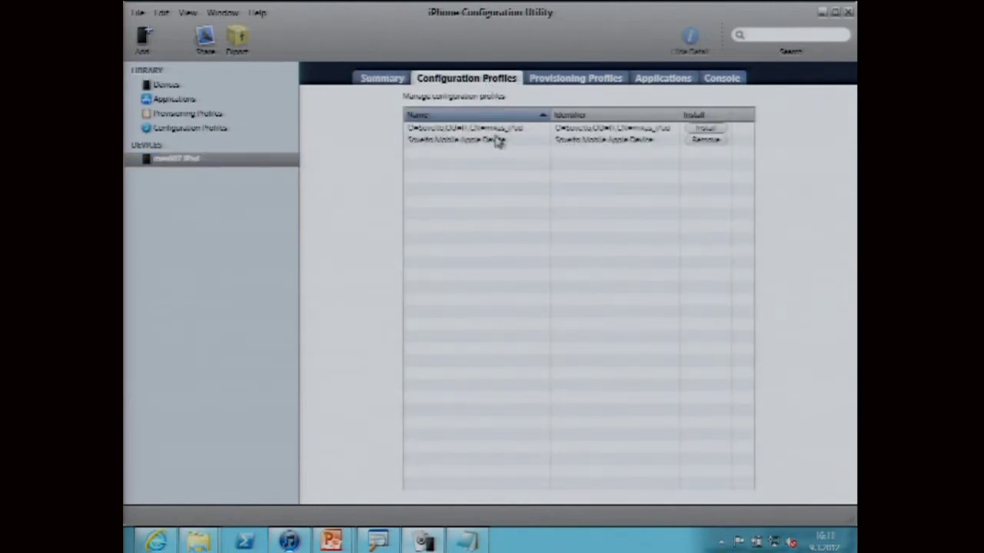
left_click(485, 146)
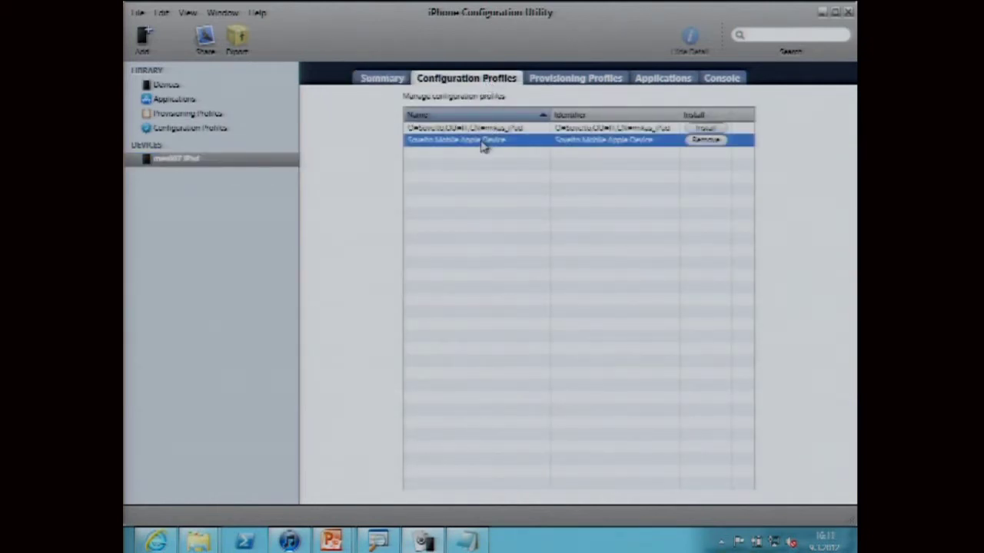
left_click(705, 141)
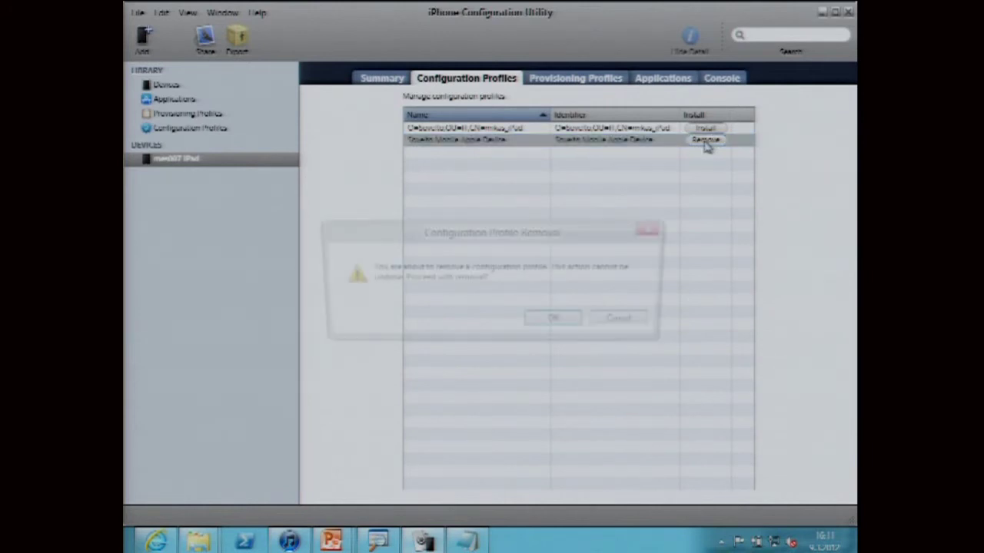
left_click(551, 324)
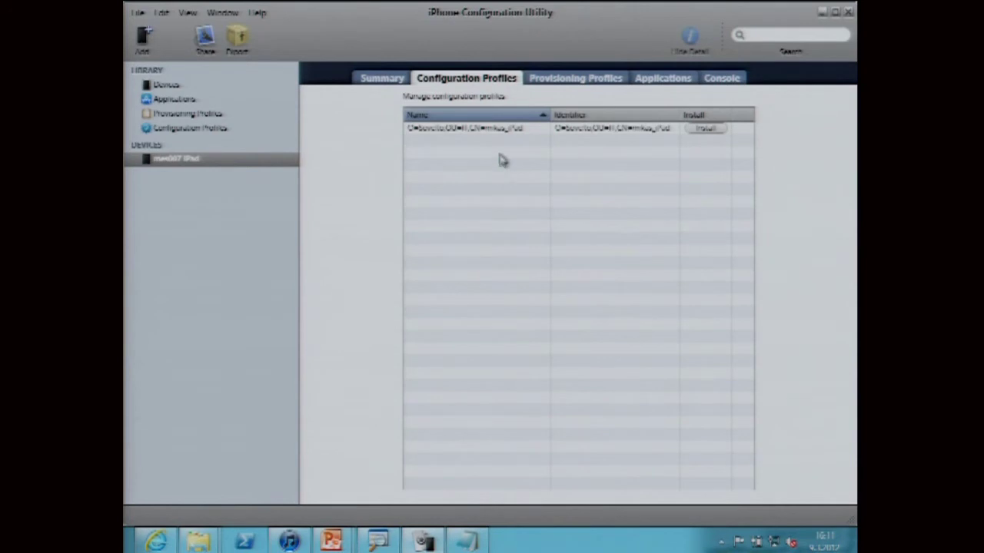
left_click(462, 131)
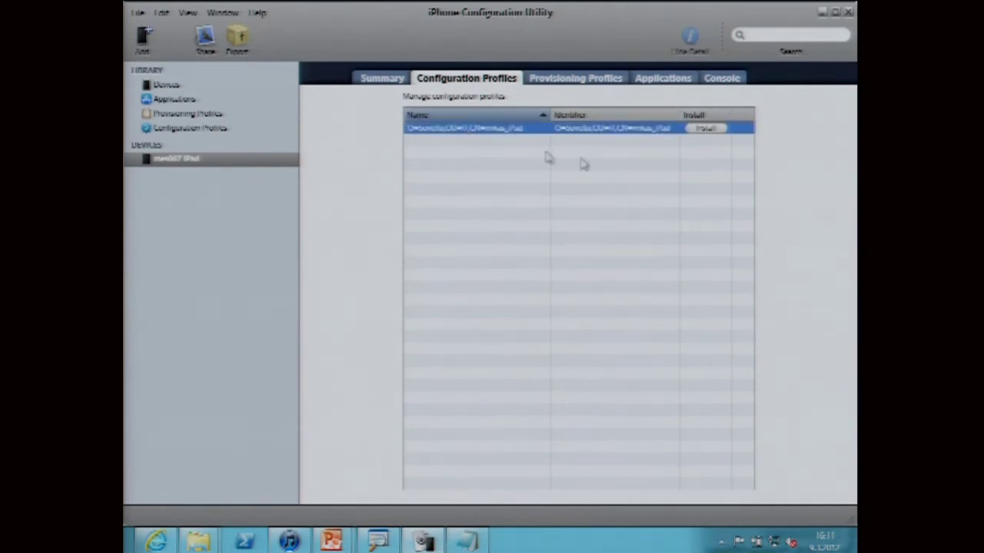
left_click(711, 130)
- Complete the new profile's installation on the iPad until its button reads Remove
left_click(705, 128)
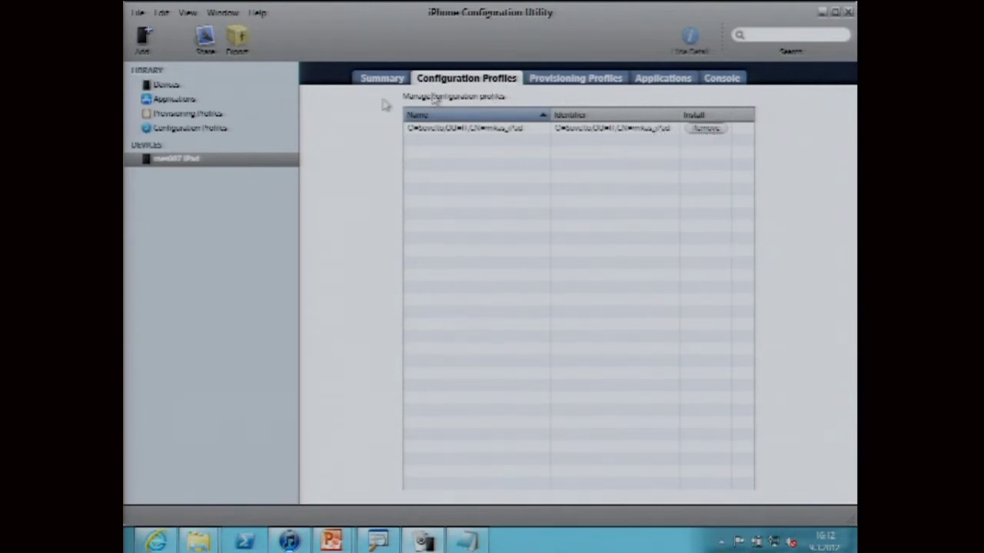
- View the root CA certificate in the library profile's Credentials payload
left_click(197, 129)
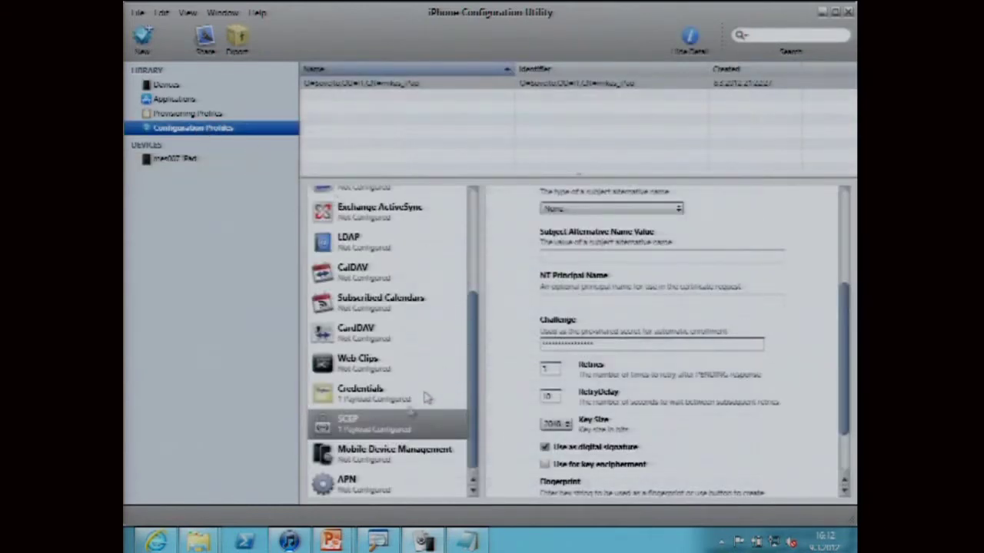
left_click(369, 405)
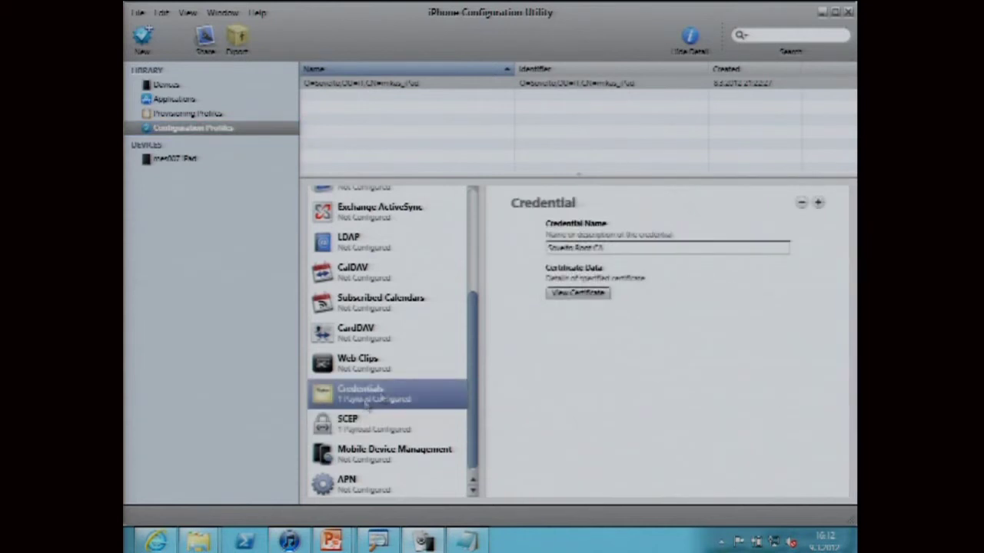
left_click_drag(617, 250, 532, 258)
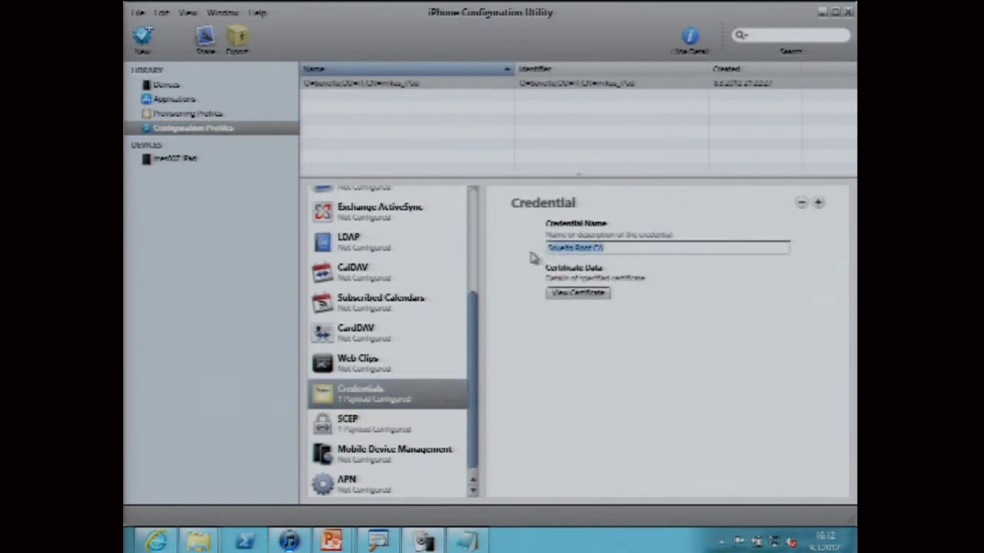
left_click(578, 297)
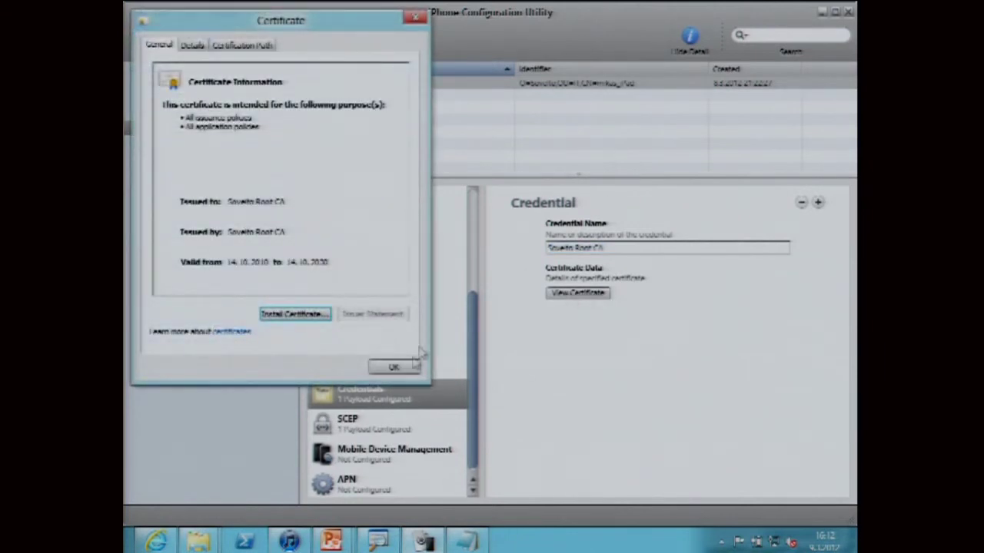
left_click(390, 368)
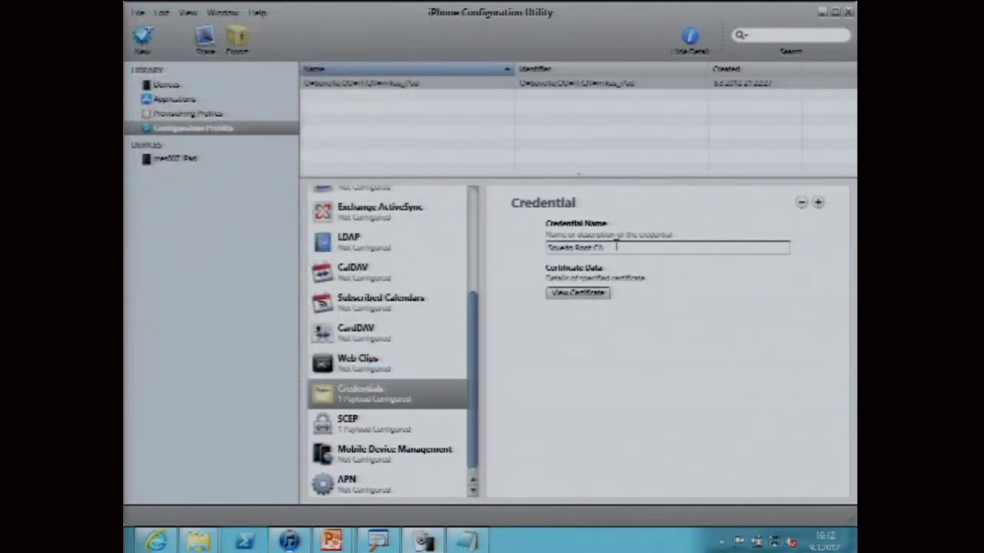
- Open the add-credential certificate picker and close it without adding anything
left_click(817, 203)
left_click_drag(619, 119, 638, 102)
key("Return")
- Review the Wi-Fi payload's Sovelto-Secure SSID and WPA/WPA2 Enterprise security type
left_click(472, 207)
left_click(350, 303)
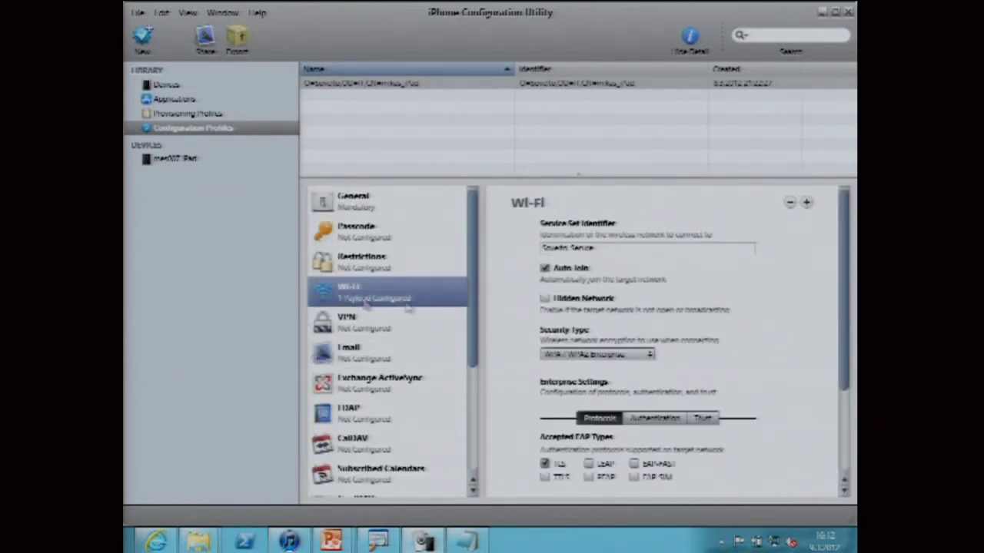
left_click_drag(845, 338, 836, 370)
left_click(597, 198)
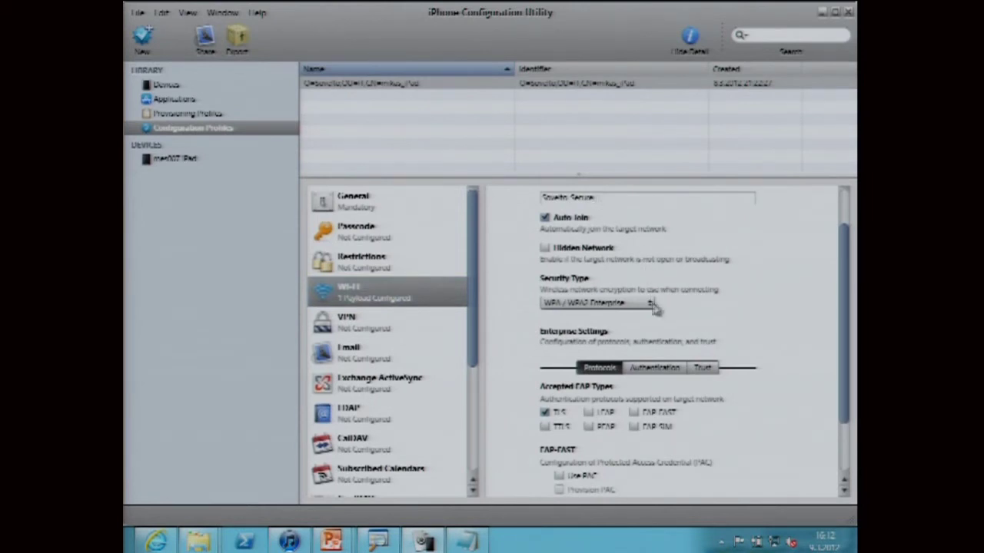
scroll(707, 281, "down", 3)
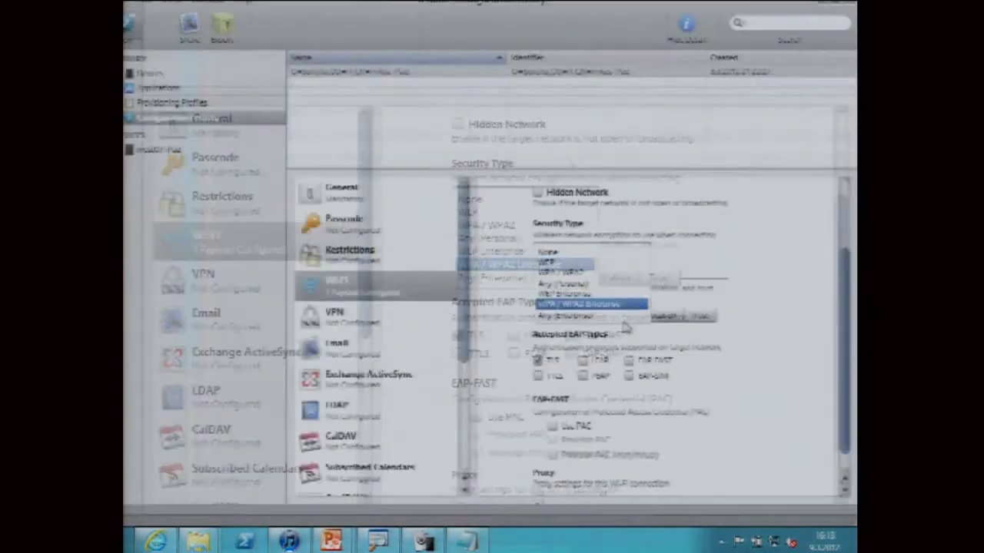
left_click(415, 255)
- Inspect the TLS authentication identity certificate and the trusted Sovelto Root CA settings
left_click(584, 276)
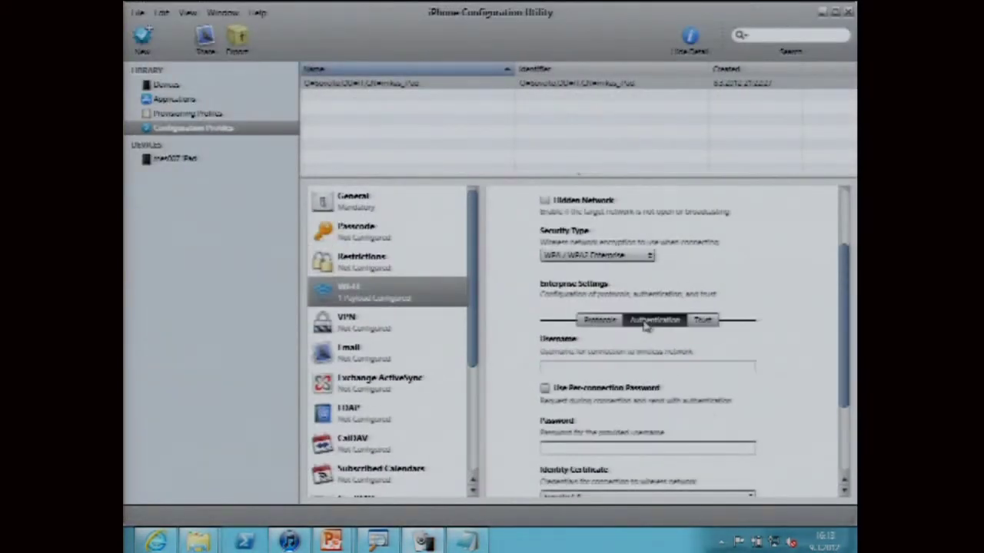
left_click_drag(838, 332, 839, 415)
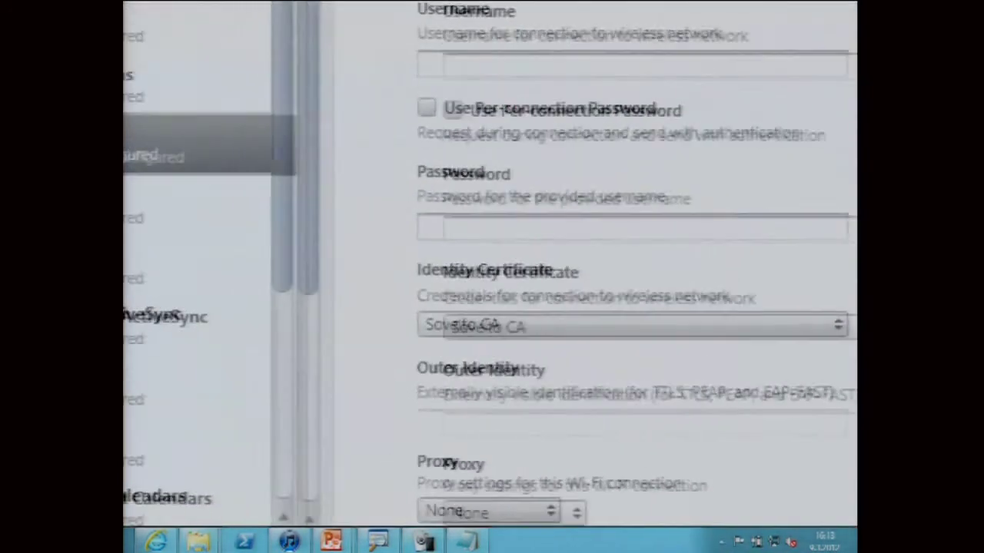
left_click_drag(447, 302, 594, 361)
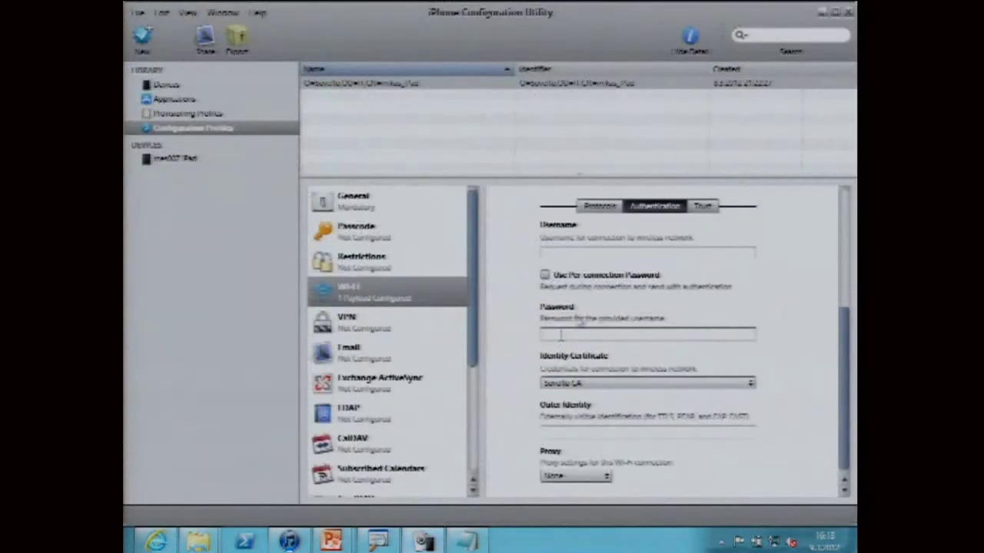
left_click(704, 205)
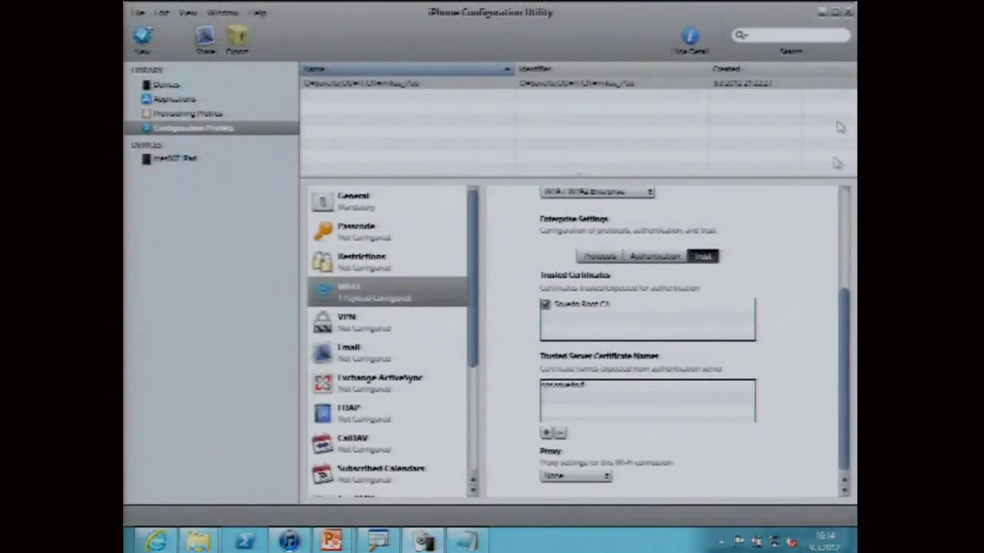
- Minimize the utility and browser, advance the slideshow to 'Apple ja WLAN 802.1x NPS-palvelulla', then exit it
left_click(821, 14)
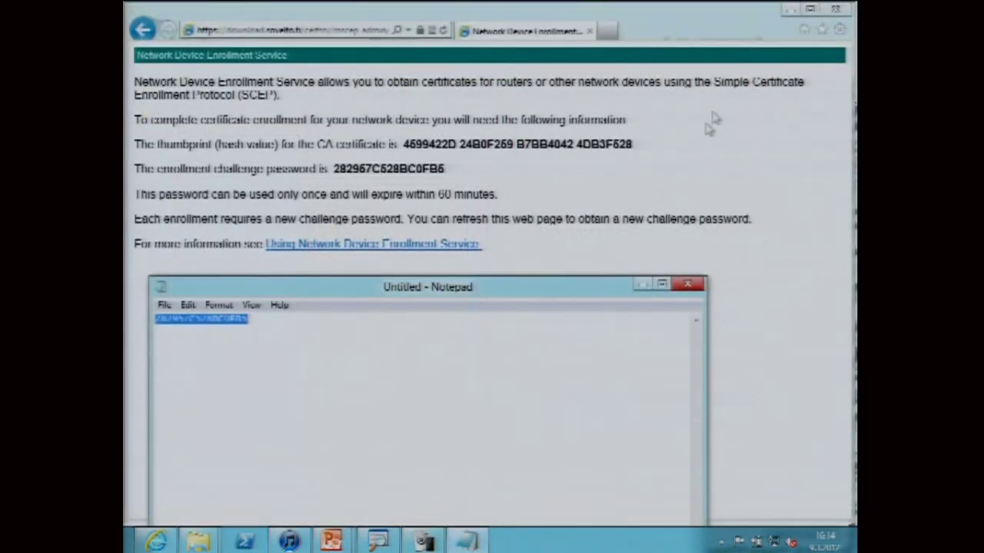
left_click(790, 9)
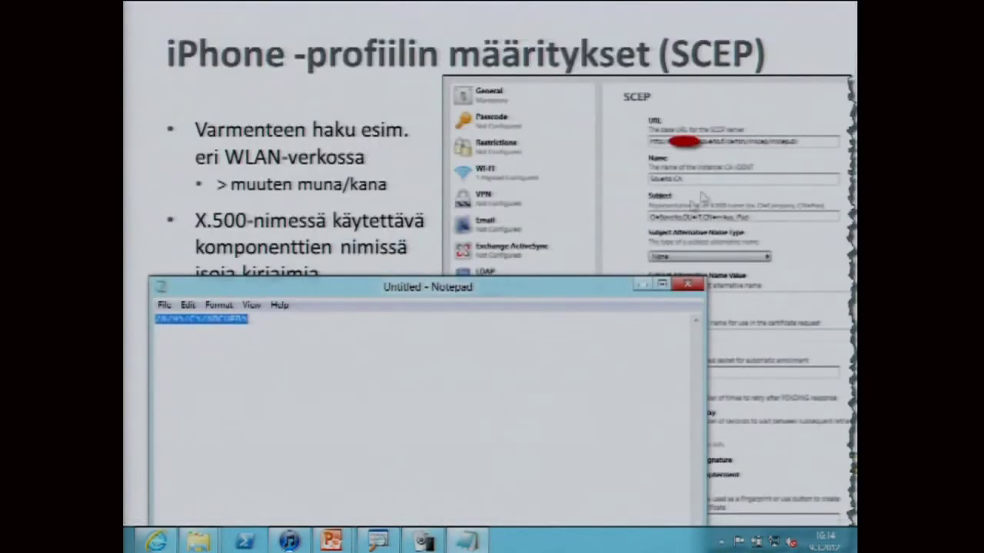
left_click(694, 208)
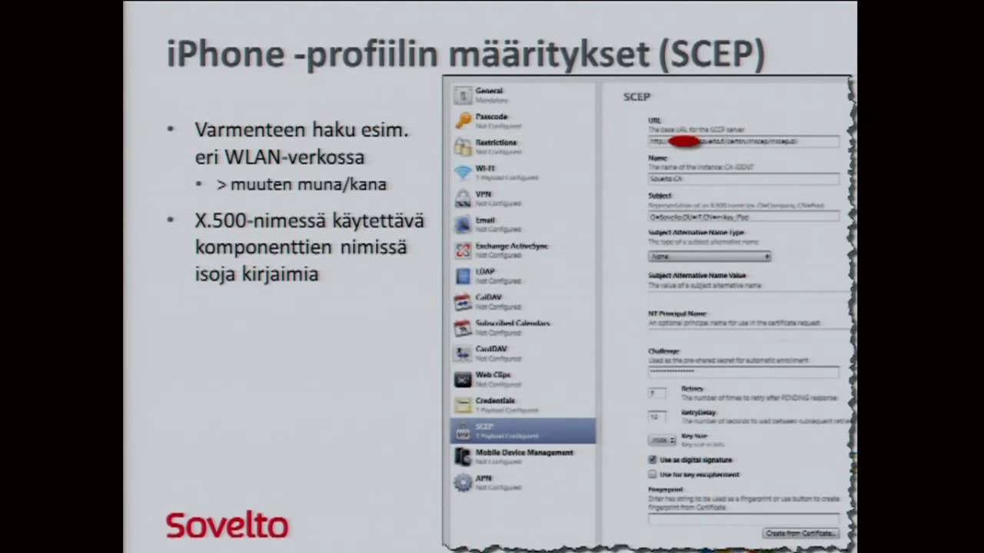
key("Right")
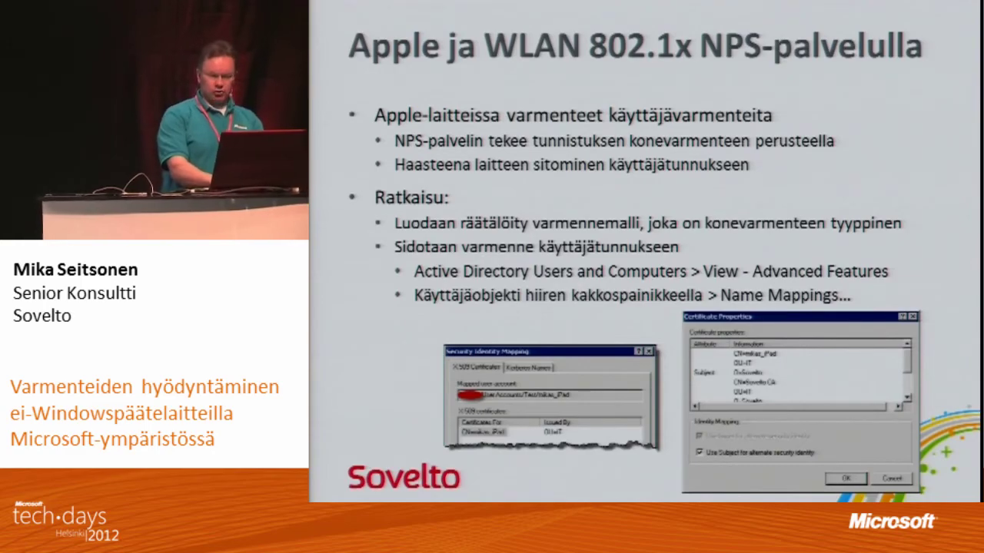
key("Escape")
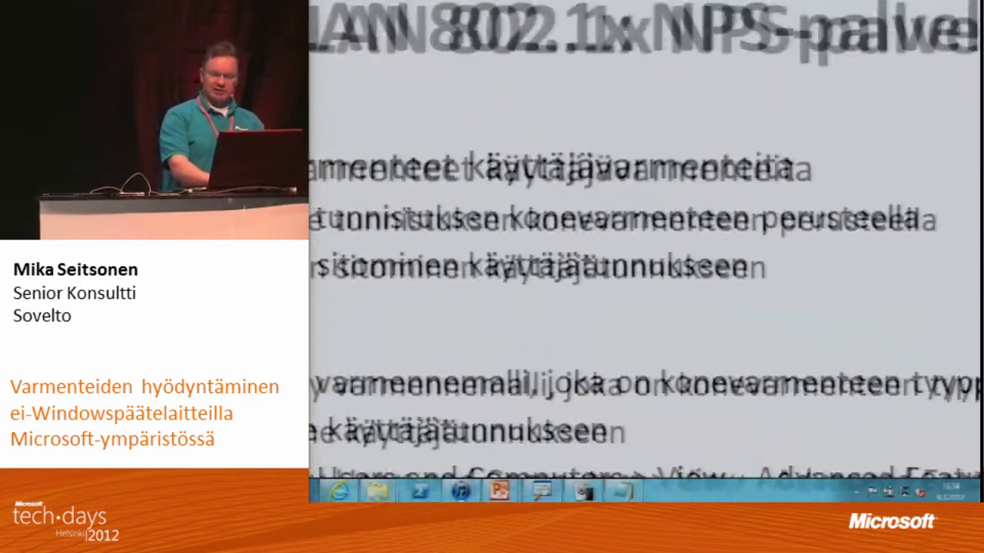